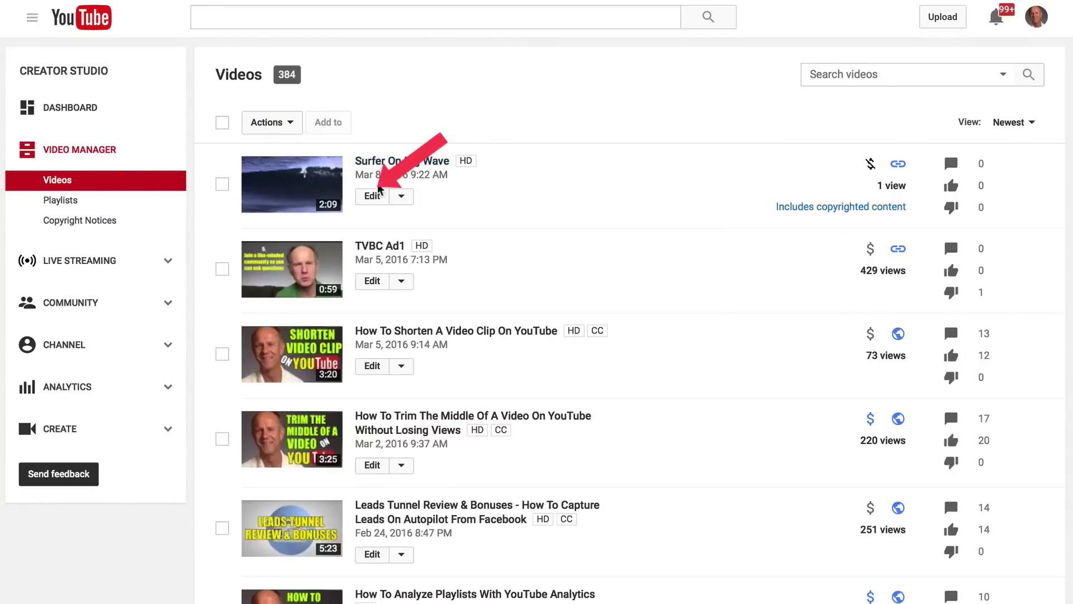
Open Custom blurring under Enhancements > Blurring effects for the Surfer On Big Wave video.
left_click(372, 197)
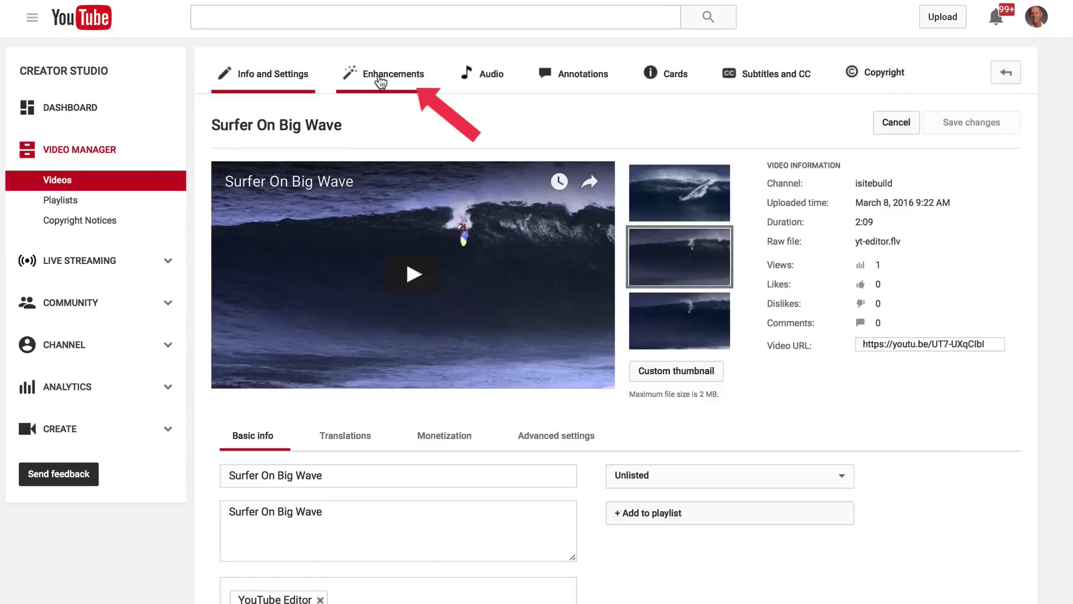
left_click(381, 79)
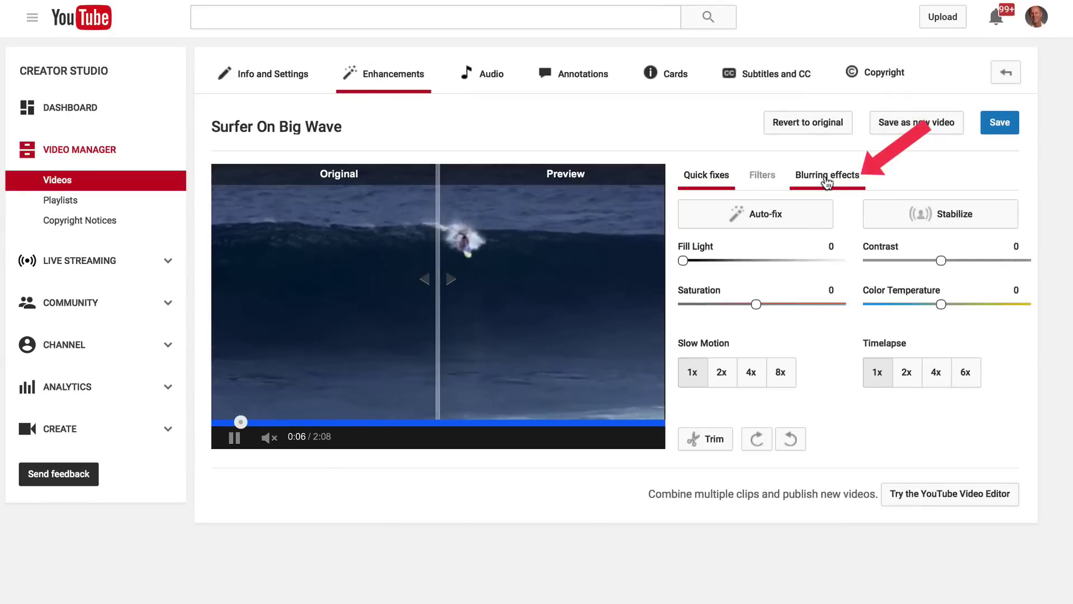
left_click(828, 177)
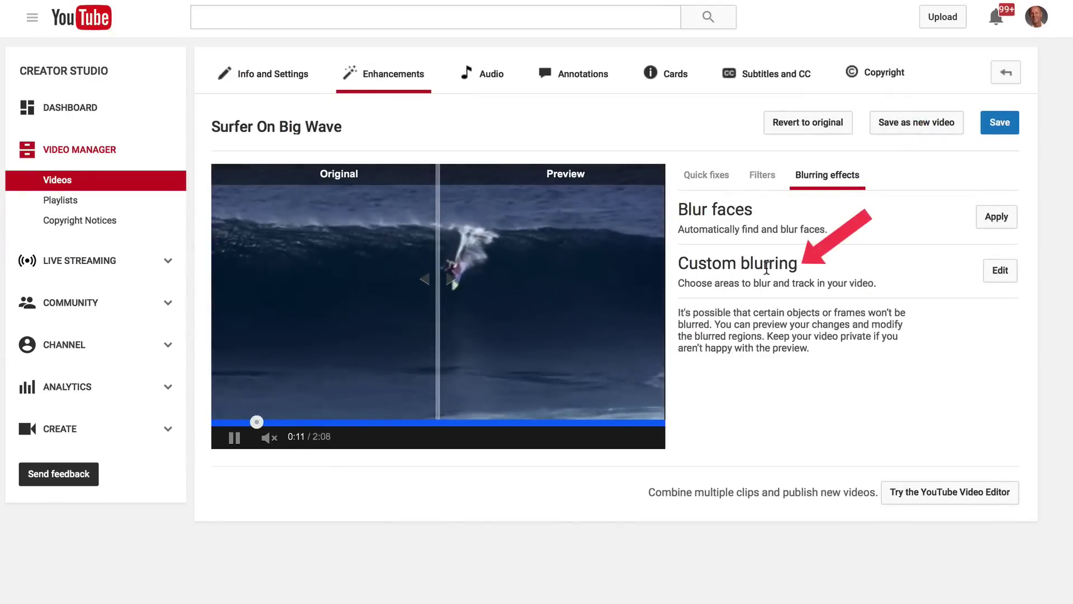
left_click(1000, 270)
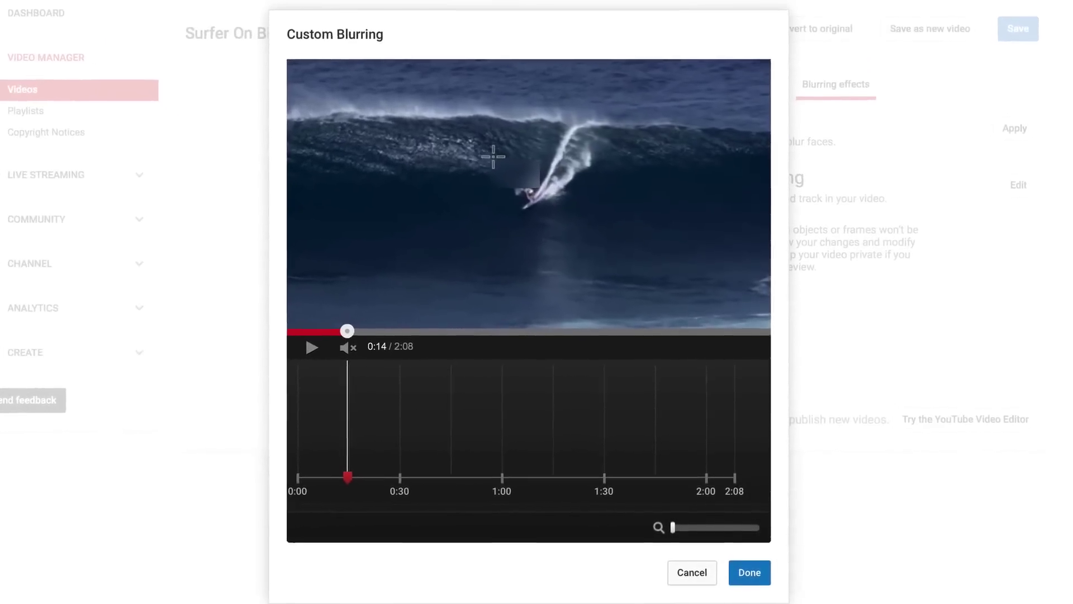
Draw three blur rectangles on the preview: one on the surfer, one over water on each side.
mouse_move(525, 164)
left_mouse_down()
mouse_move(575, 167)
mouse_move(578, 223)
left_mouse_up()
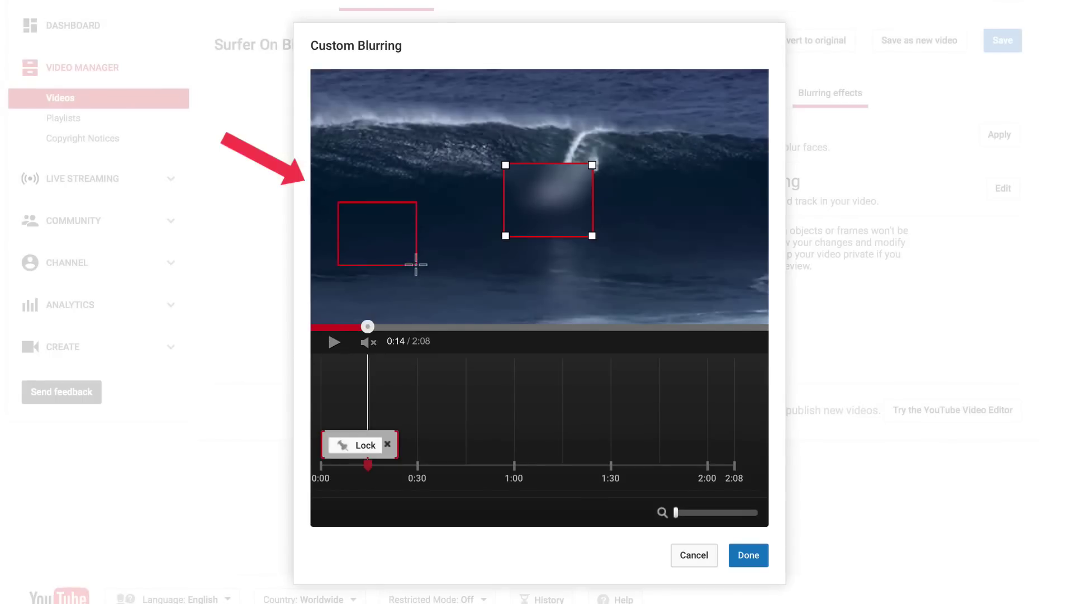
left_click_drag(339, 203, 416, 265)
left_click_drag(654, 202, 733, 266)
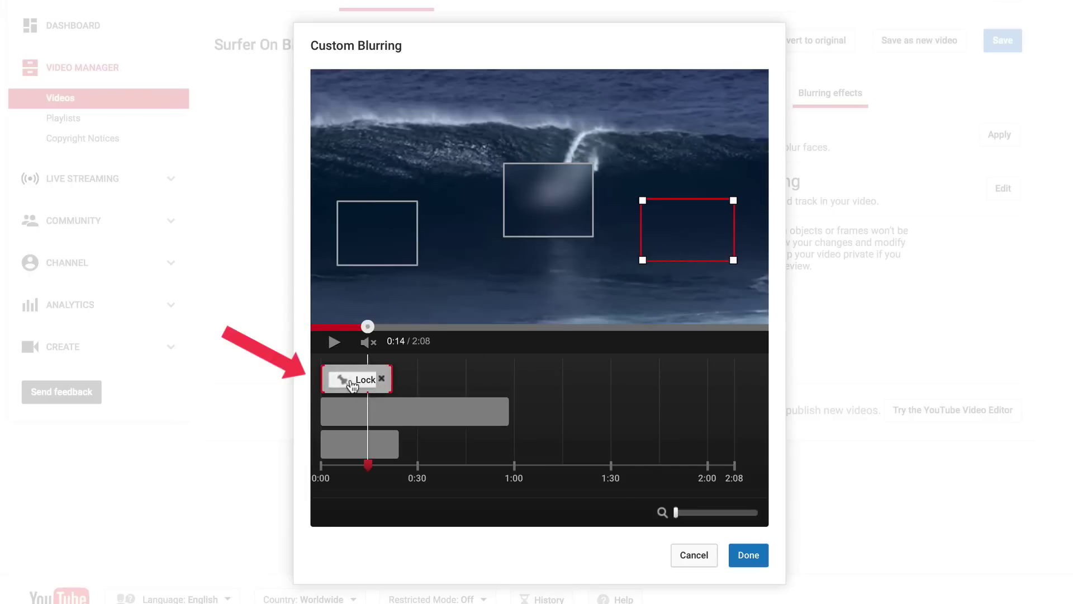
Delete the right and left water blur boxes, keeping only the surfer's blur box.
left_click(382, 379)
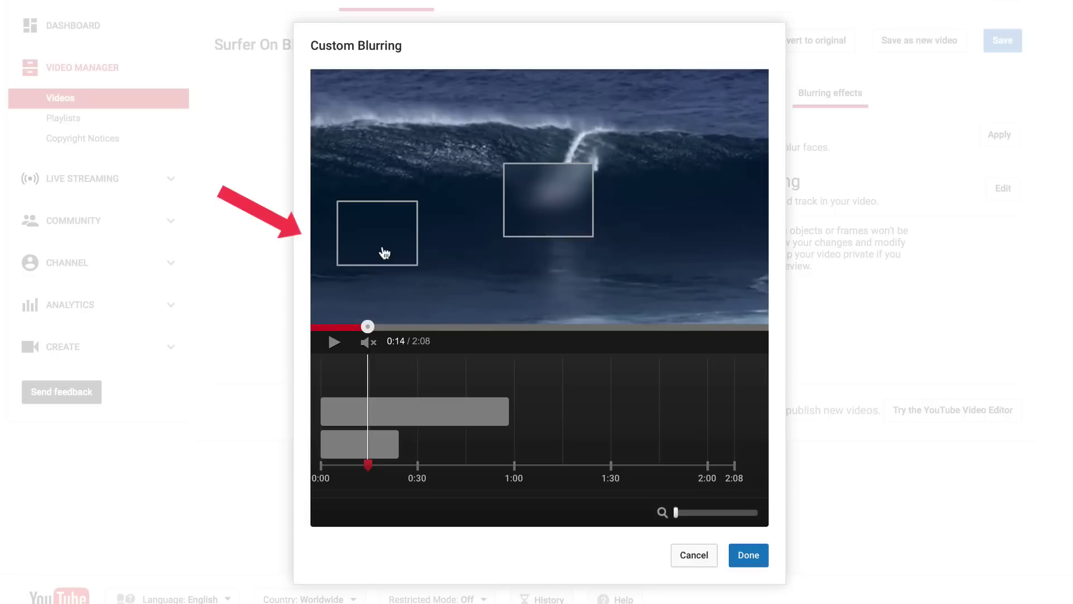
left_click(384, 412)
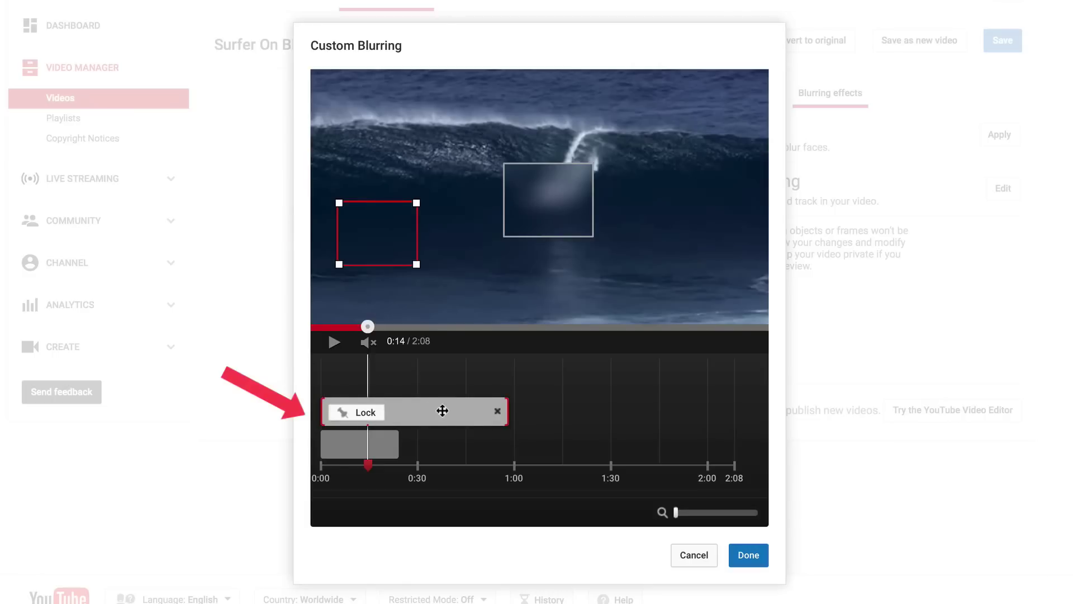
left_click(494, 414)
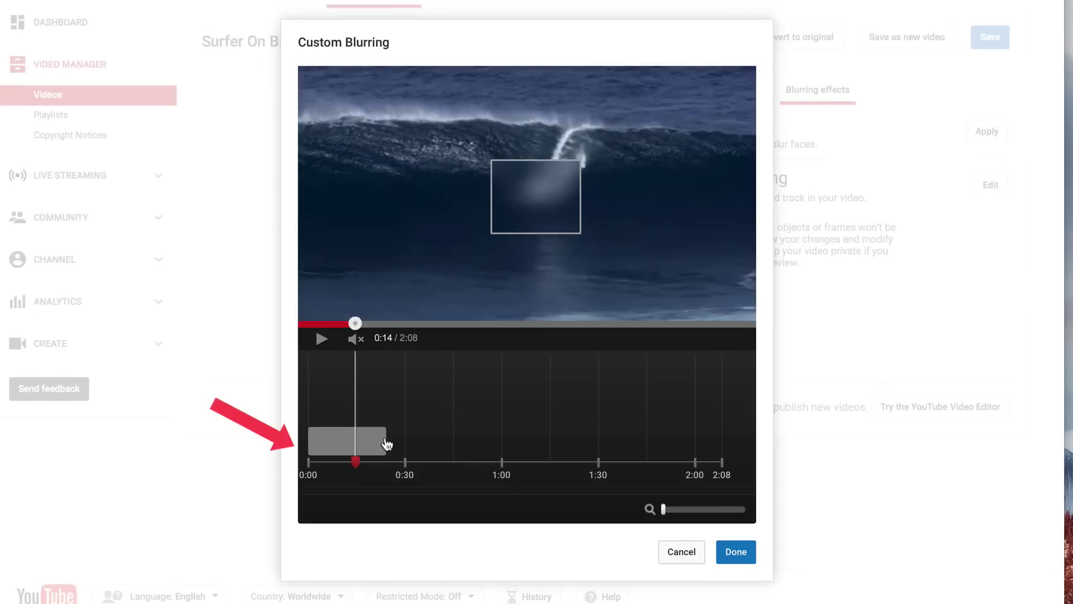
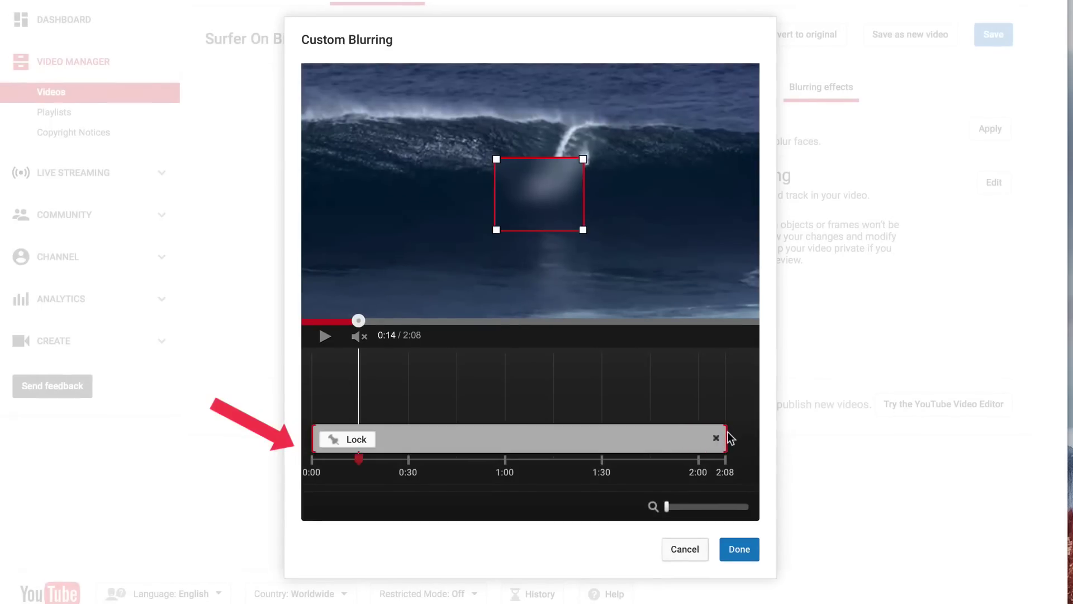
Trim the blur region to end near 1:00 and rewind the playhead to 0:00.
left_click_drag(726, 438, 520, 435)
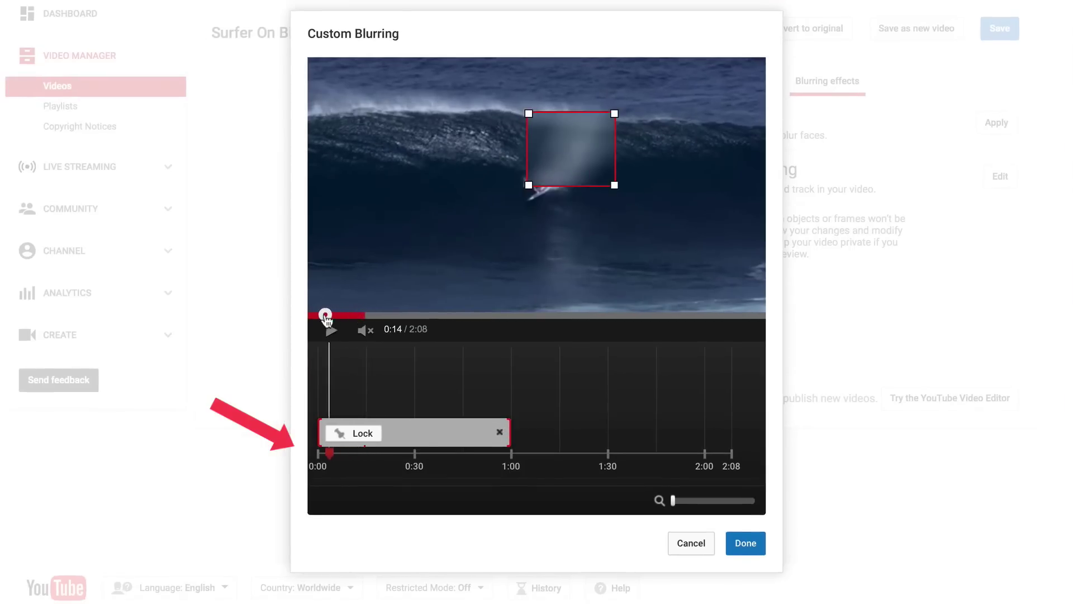
left_click_drag(327, 316, 314, 317)
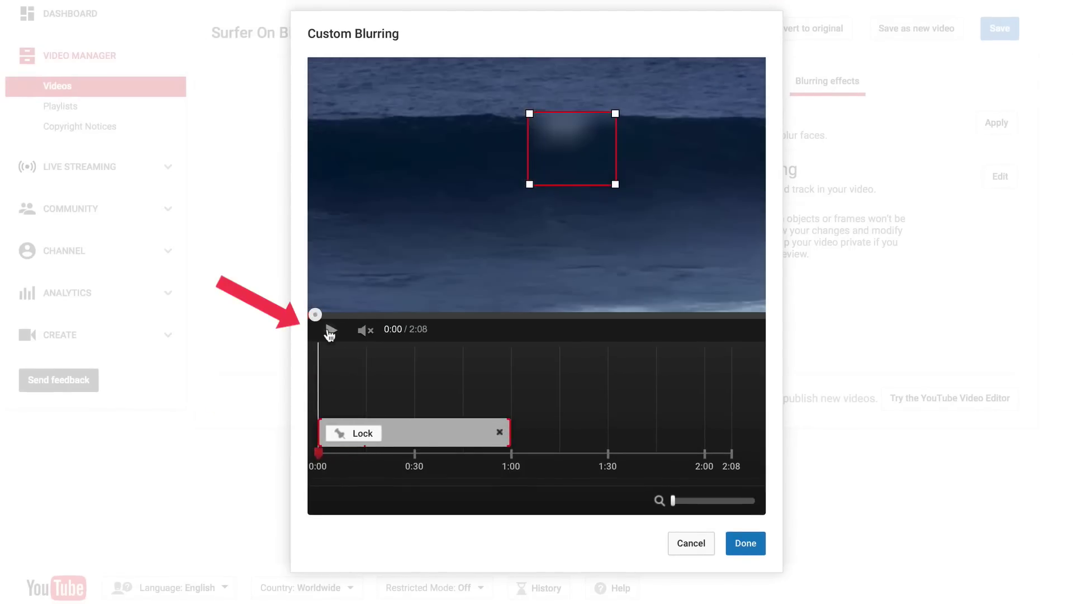
Play the clip from 0:00 to watch the blur box track the surfer.
left_click(330, 331)
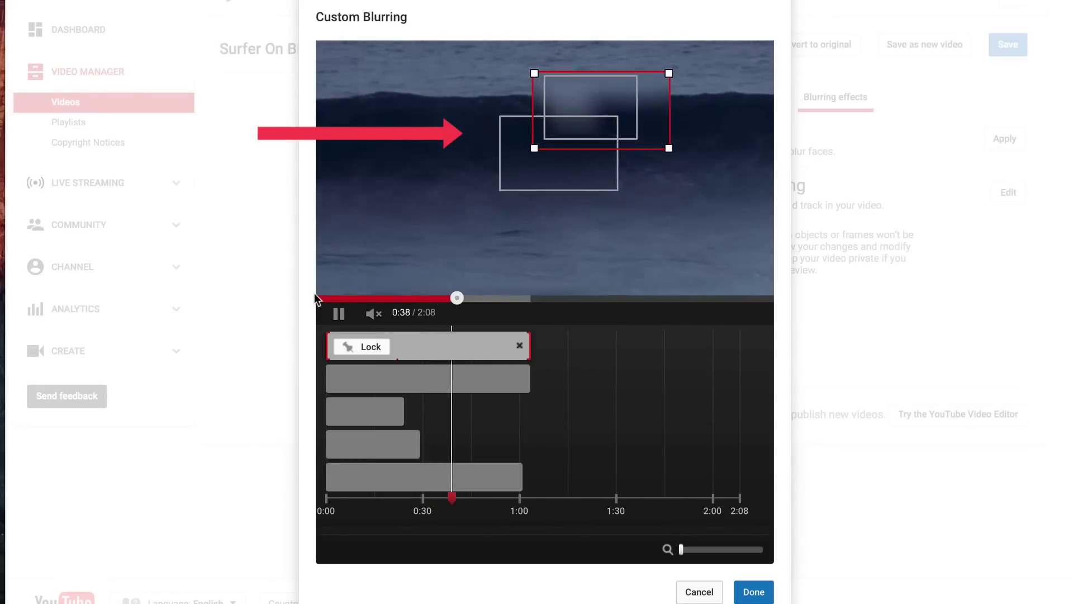
Confirm the custom blurring with Done and choose Save on the Enhancements page.
left_click(741, 573)
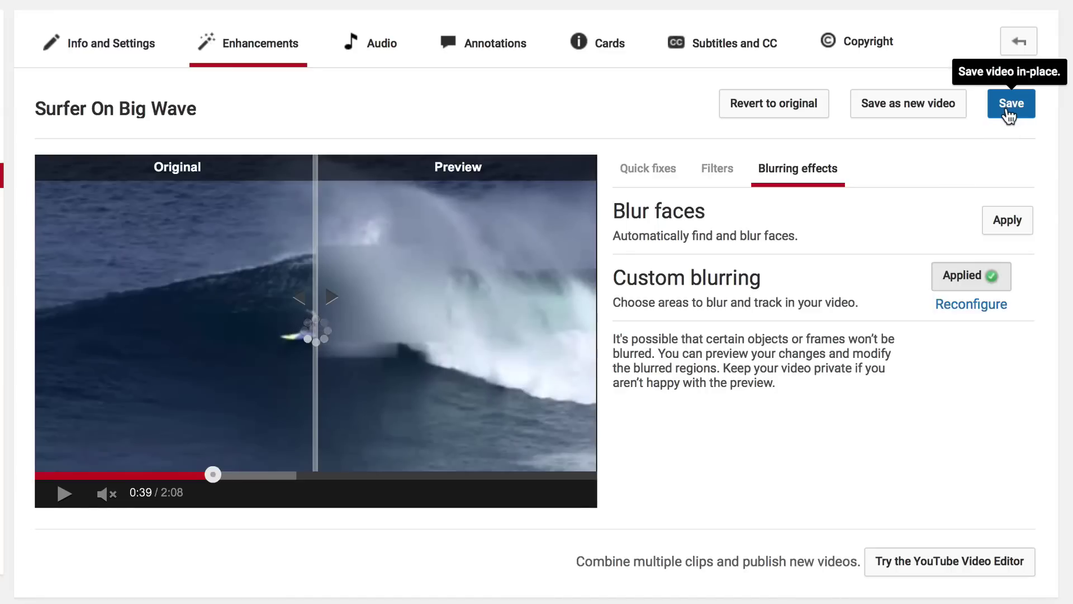
left_click(1012, 104)
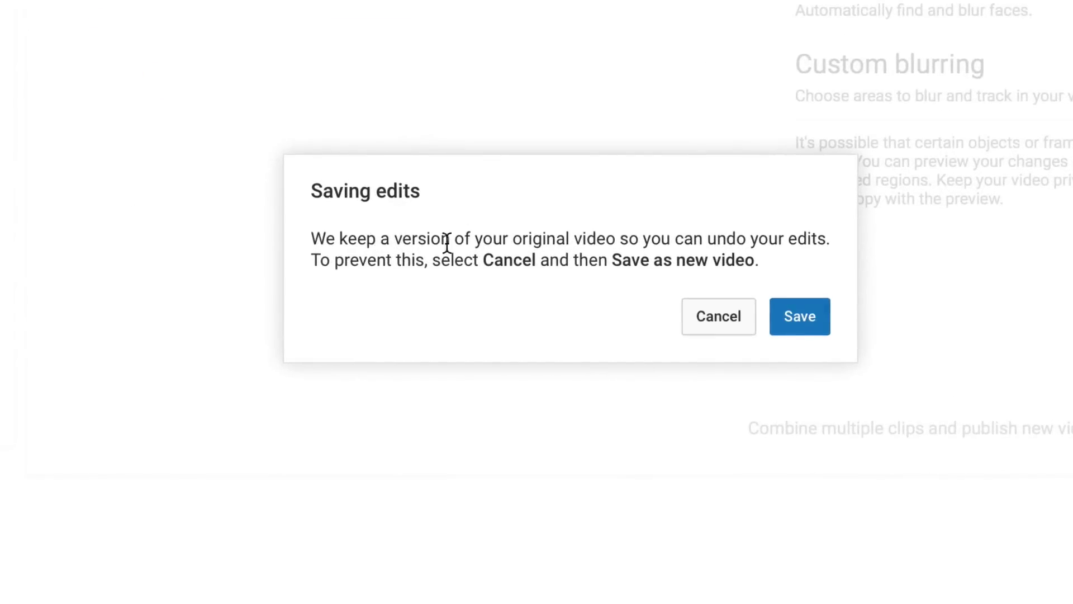